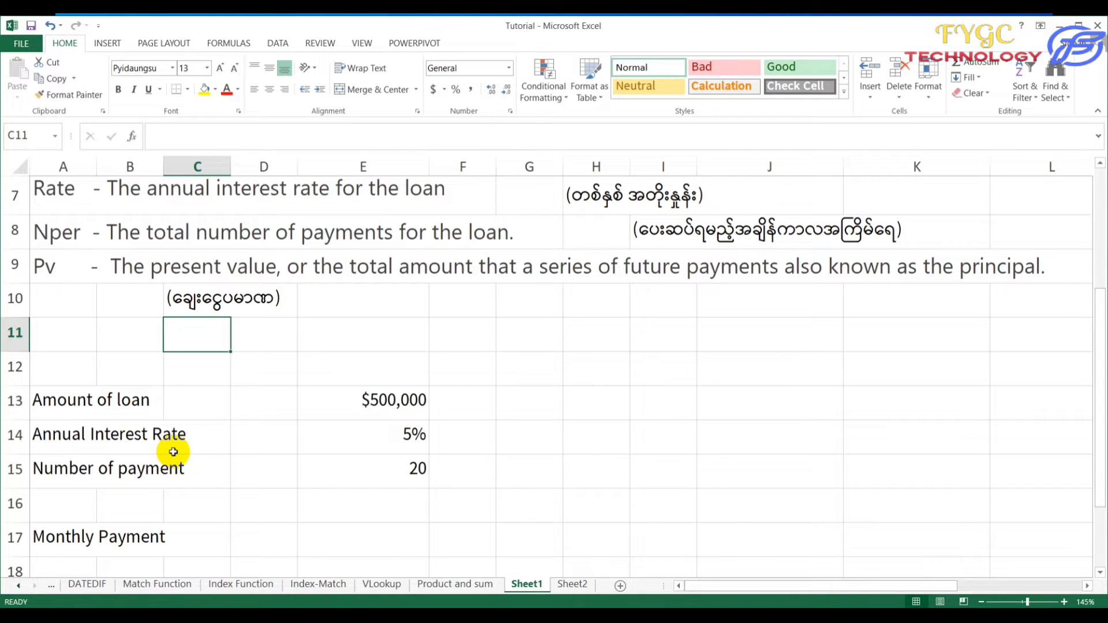
# Begin a PMT formula in the Monthly Payment cell E17, using the annual interest rate in E14 divided by 12 as the rate.
pyautogui.click(373, 474)
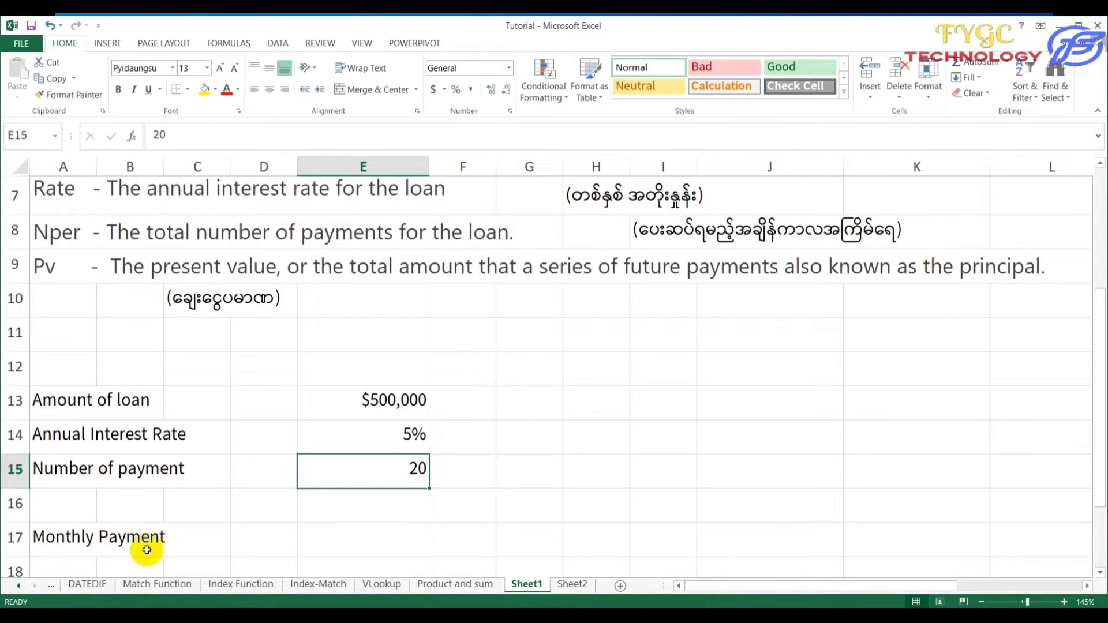
pyautogui.press('Down')
pyautogui.press('Down')
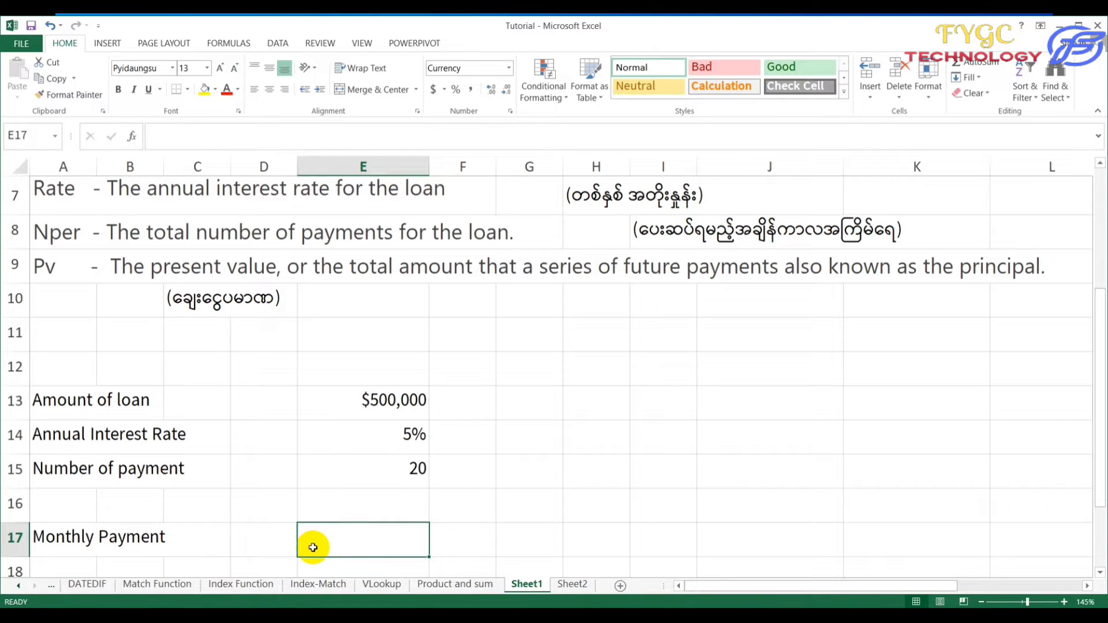
pyautogui.write('=/')
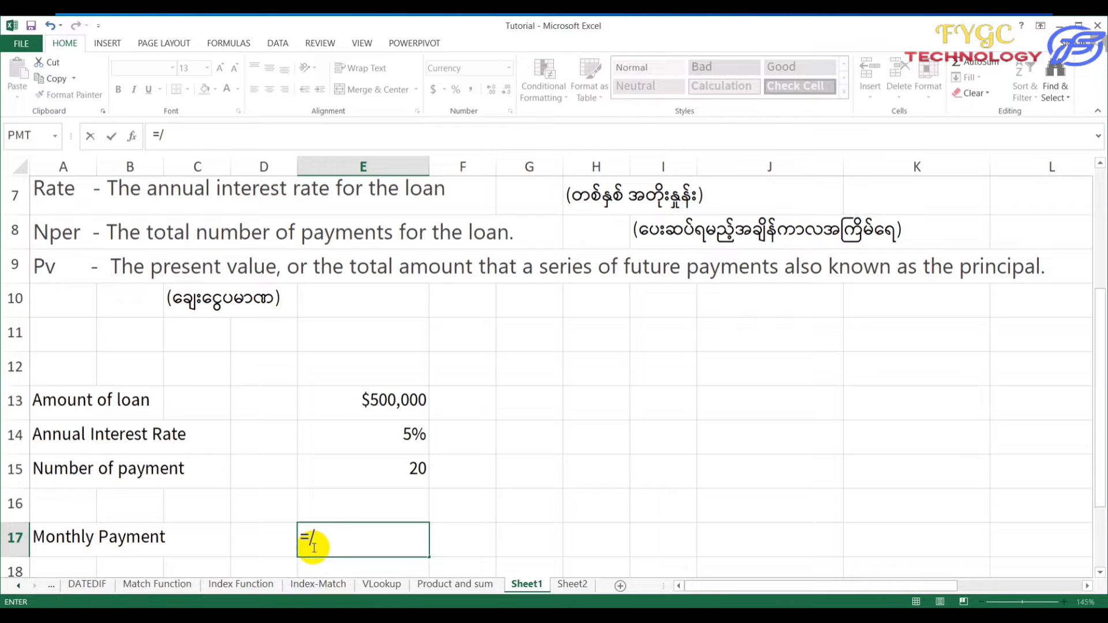
pyautogui.press('BackSpace')
pyautogui.write('pm')
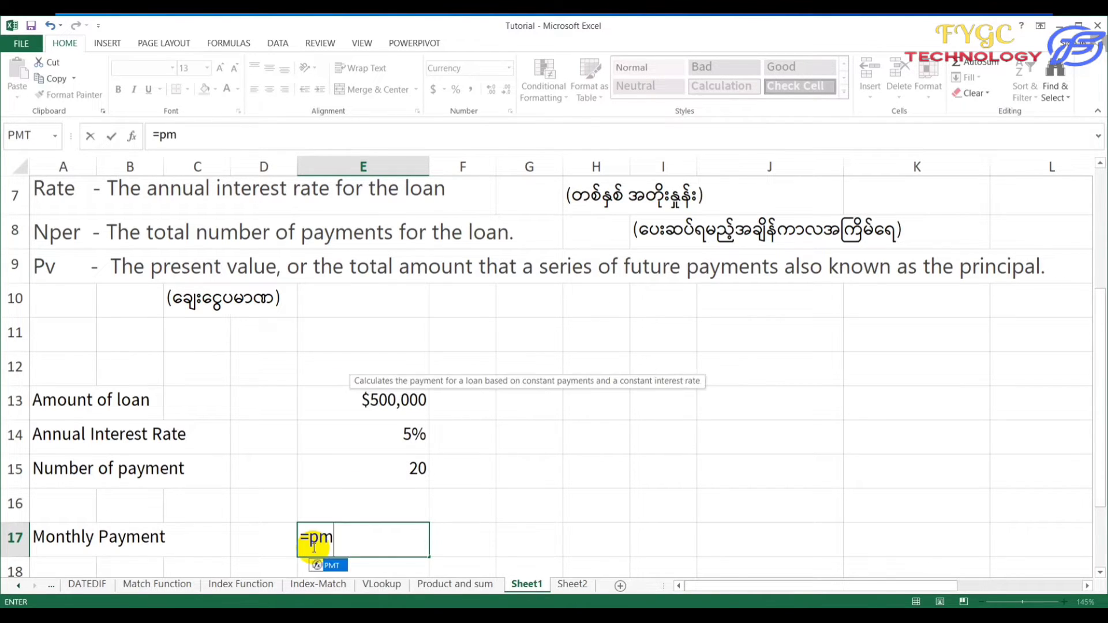
pyautogui.write('t(')
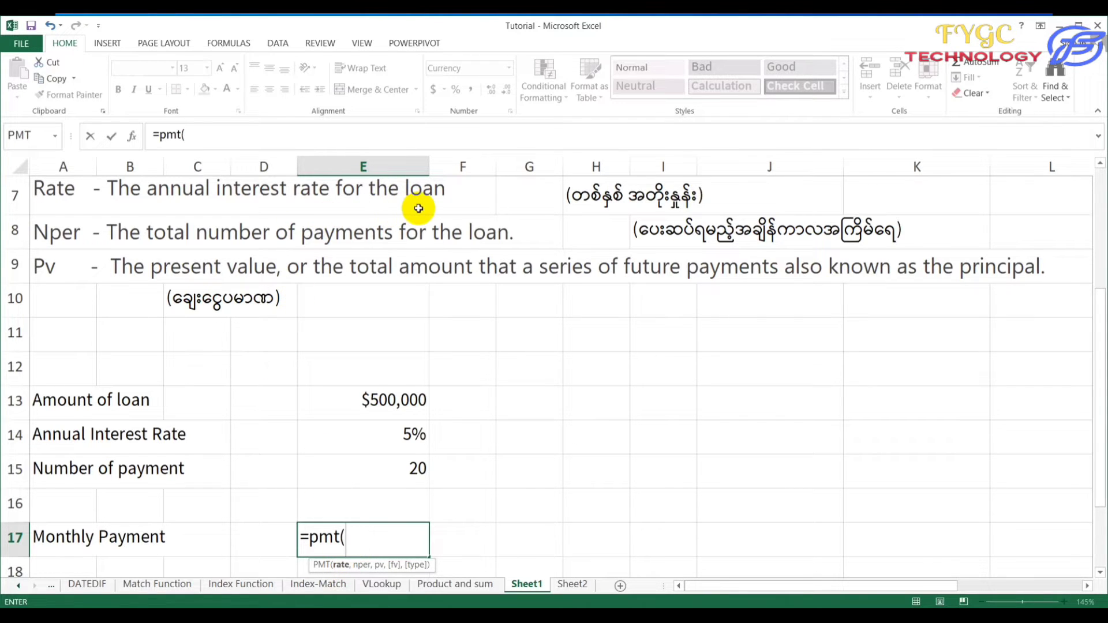
pyautogui.click(395, 436)
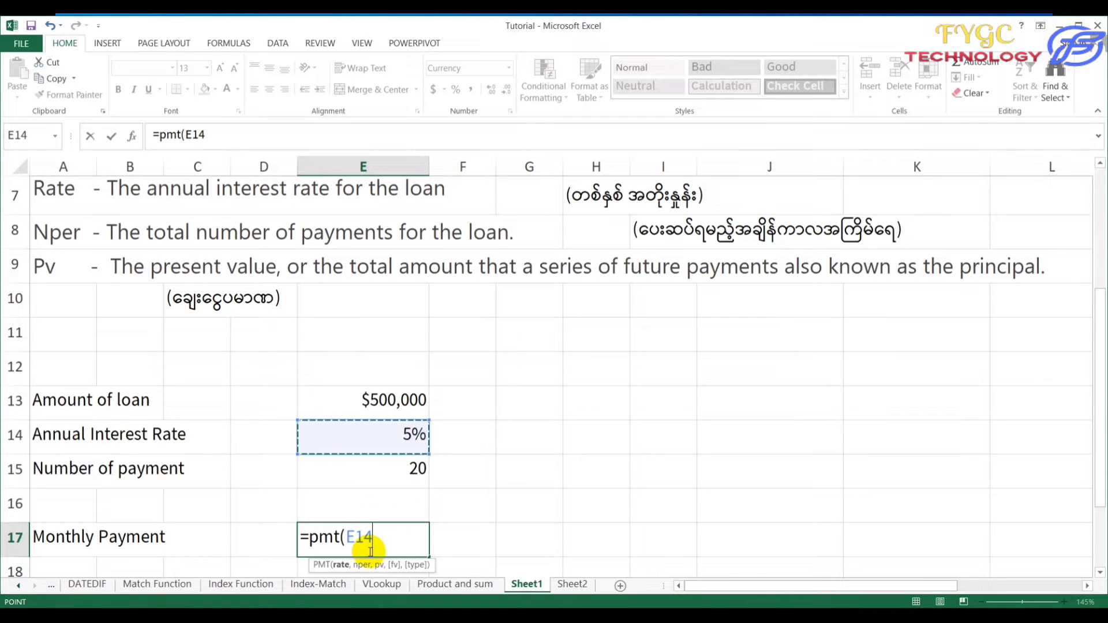
pyautogui.write('/12,')
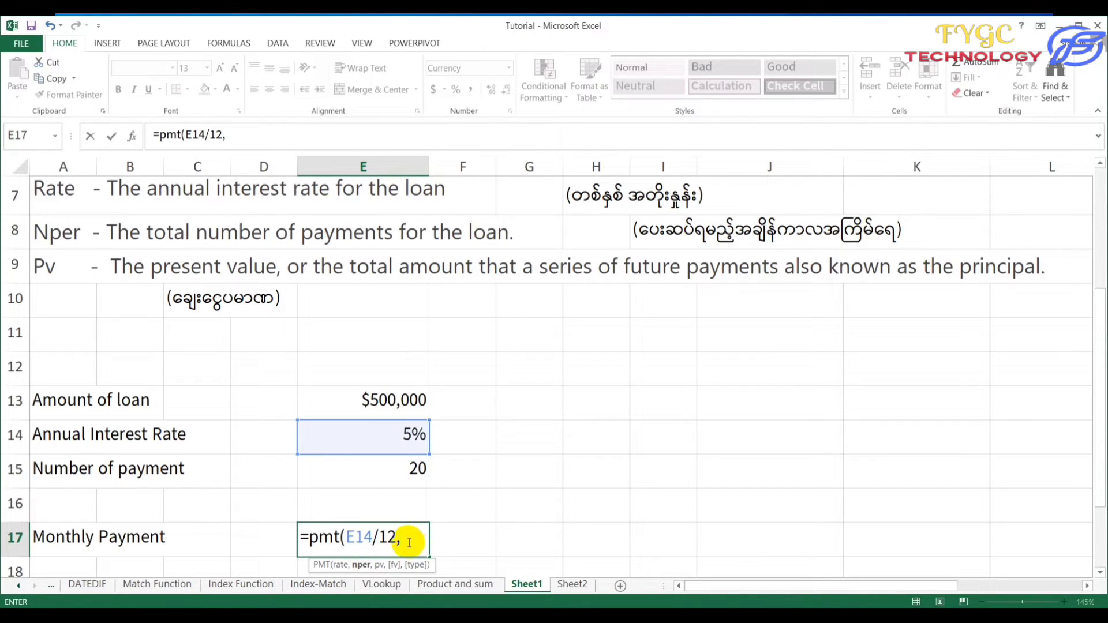
# Complete the PMT formula in E17 with E15 as the number of payments and E13 as the present value.
pyautogui.write('20')
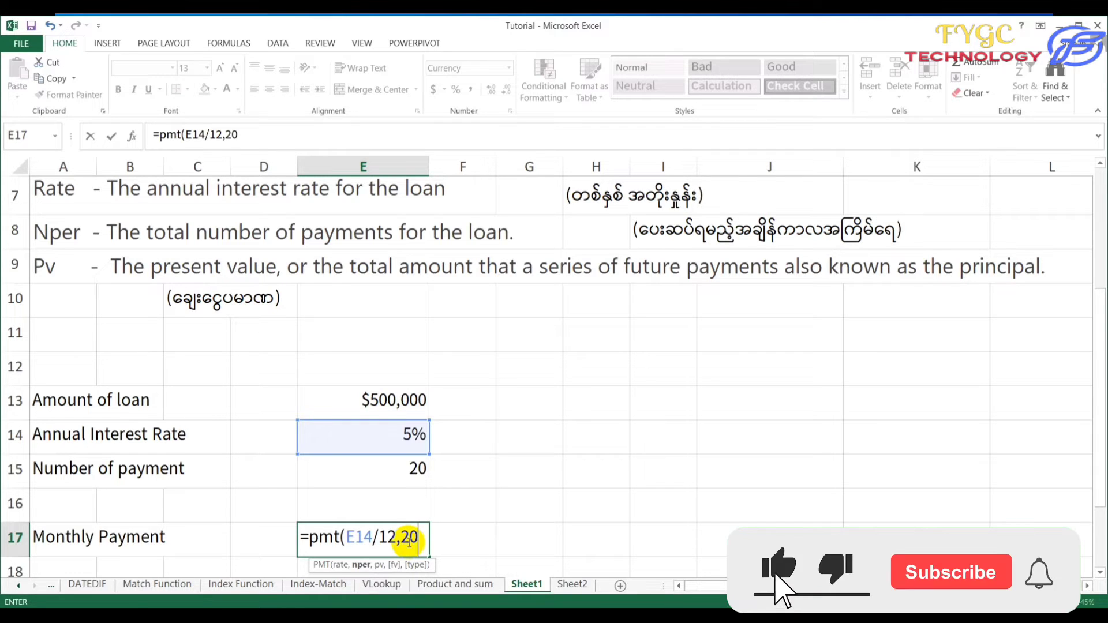
pyautogui.press('BackSpace')
pyautogui.press('BackSpace')
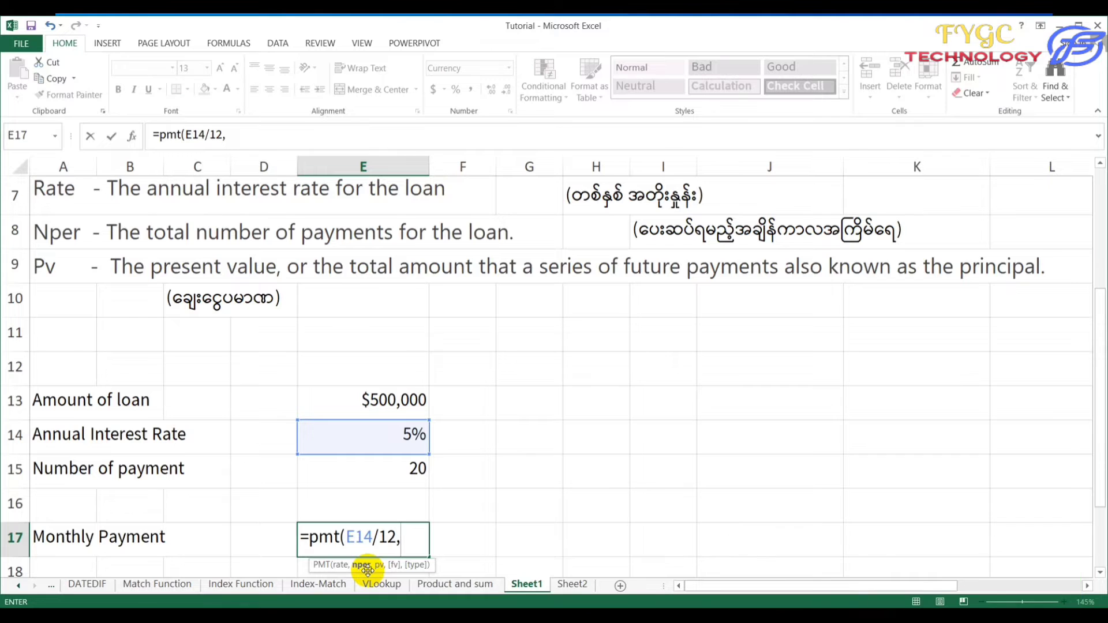
pyautogui.click(408, 470)
pyautogui.write(',')
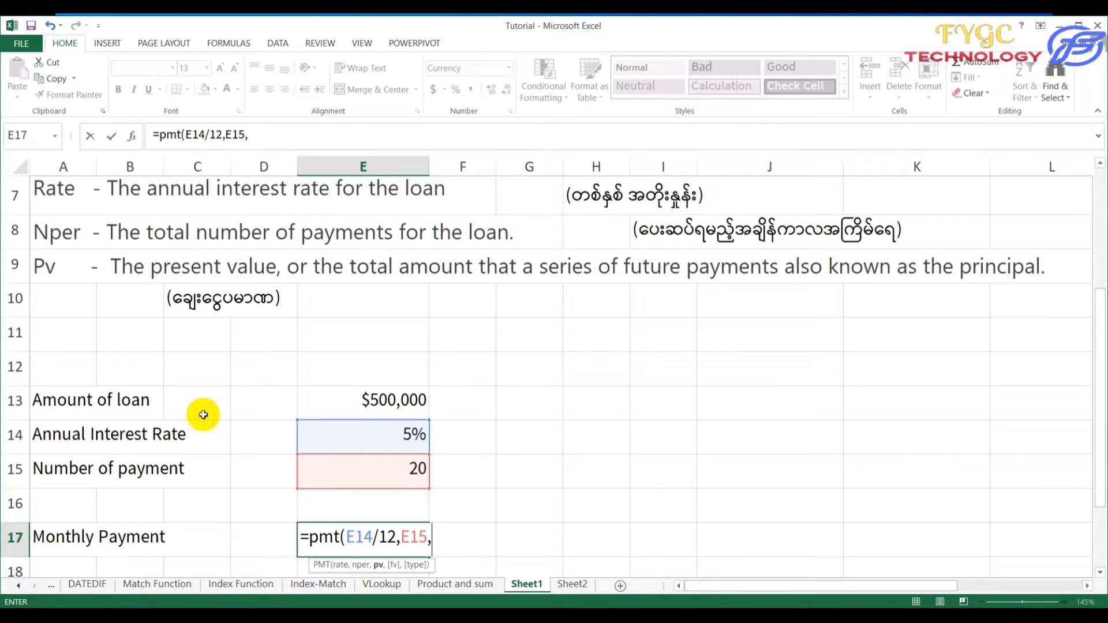
pyautogui.click(409, 403)
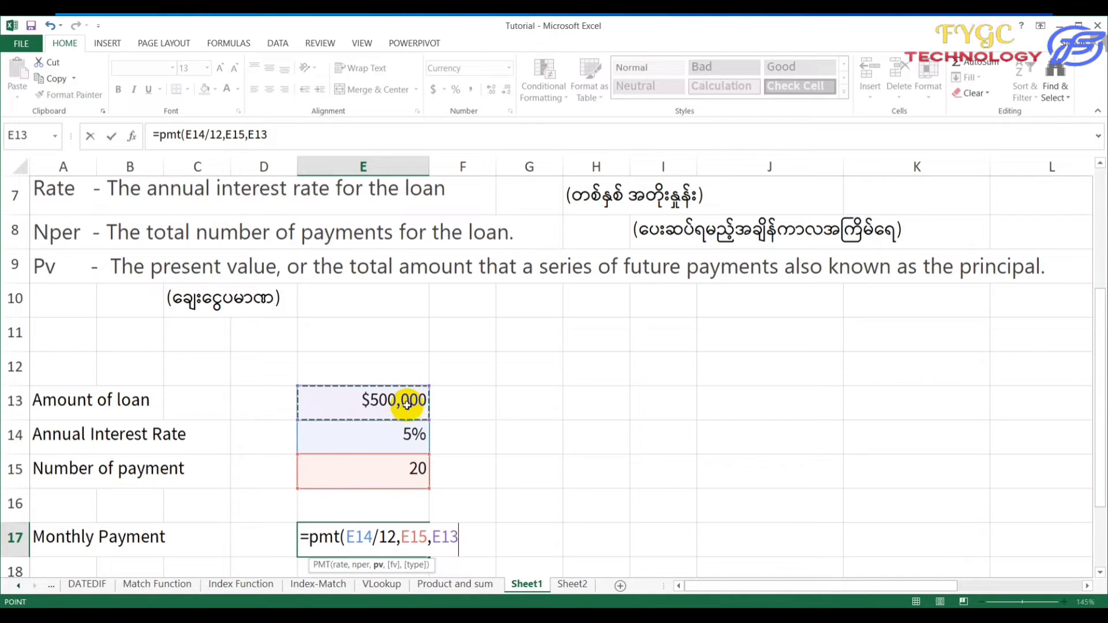
pyautogui.write(')')
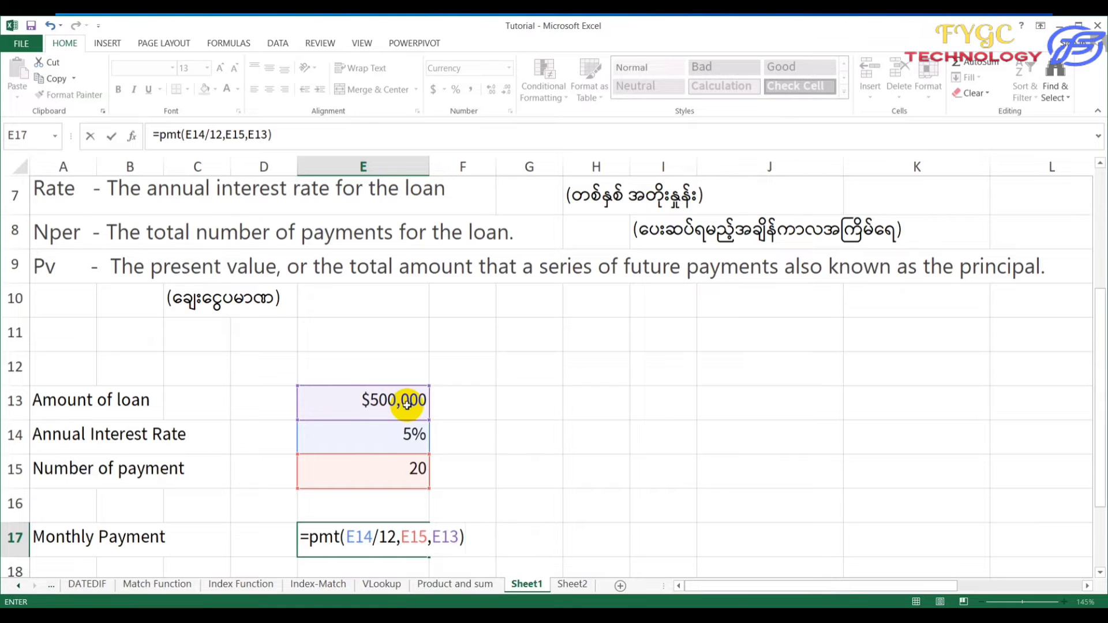
pyautogui.press('Return')
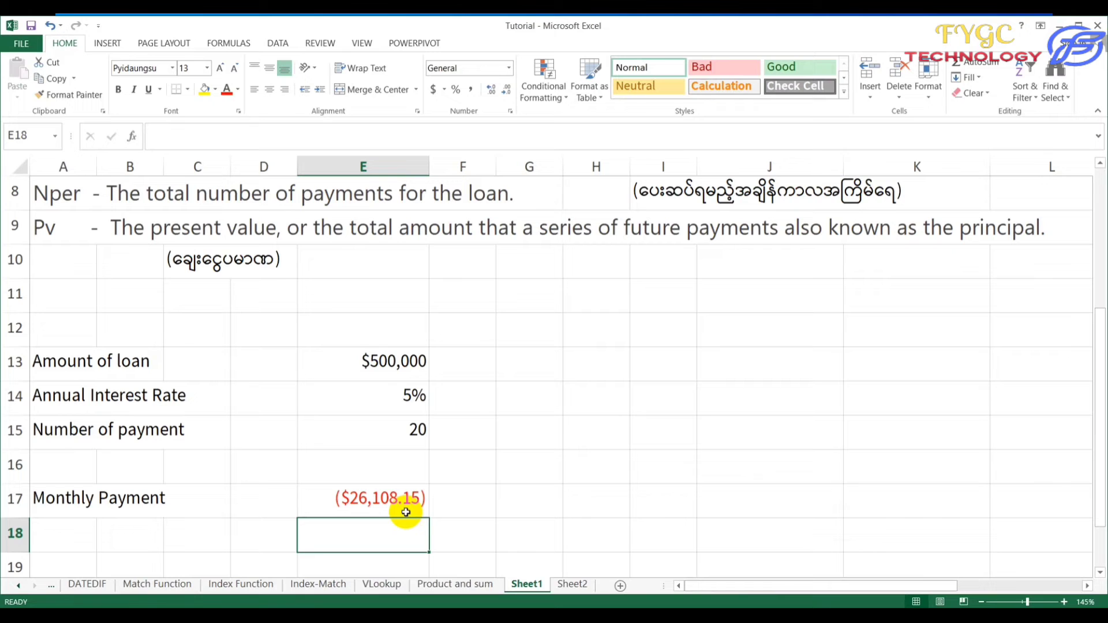
# Review the monthly payment formula in E17 against the loan data and the PMT argument explanations at the start of the sheet.
pyautogui.scroll(3, 406, 512)
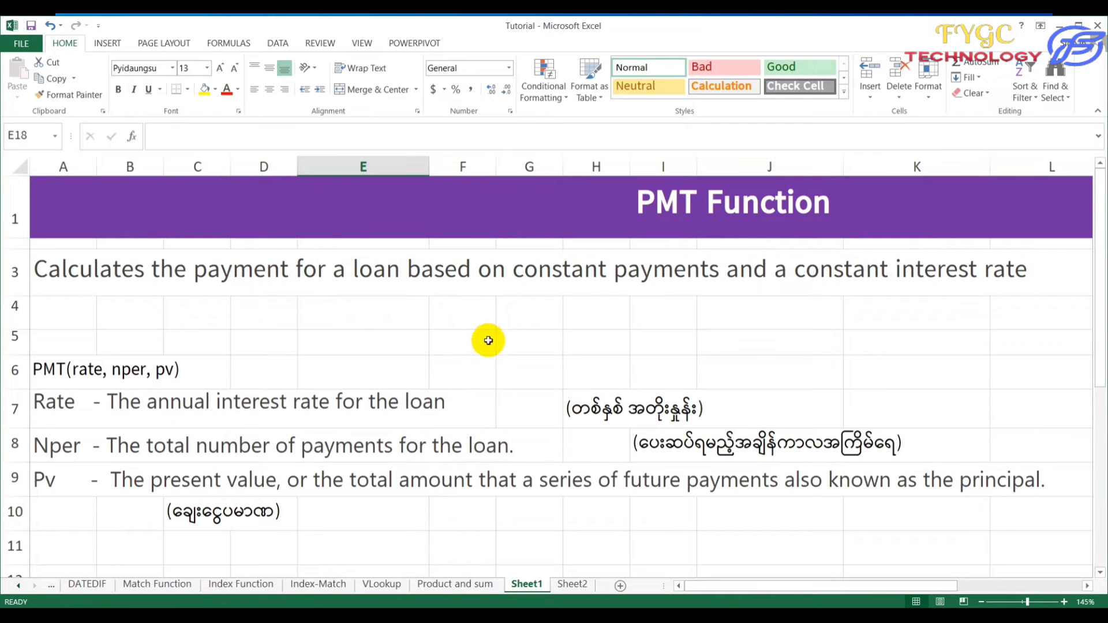
pyautogui.scroll(-4, 389, 372)
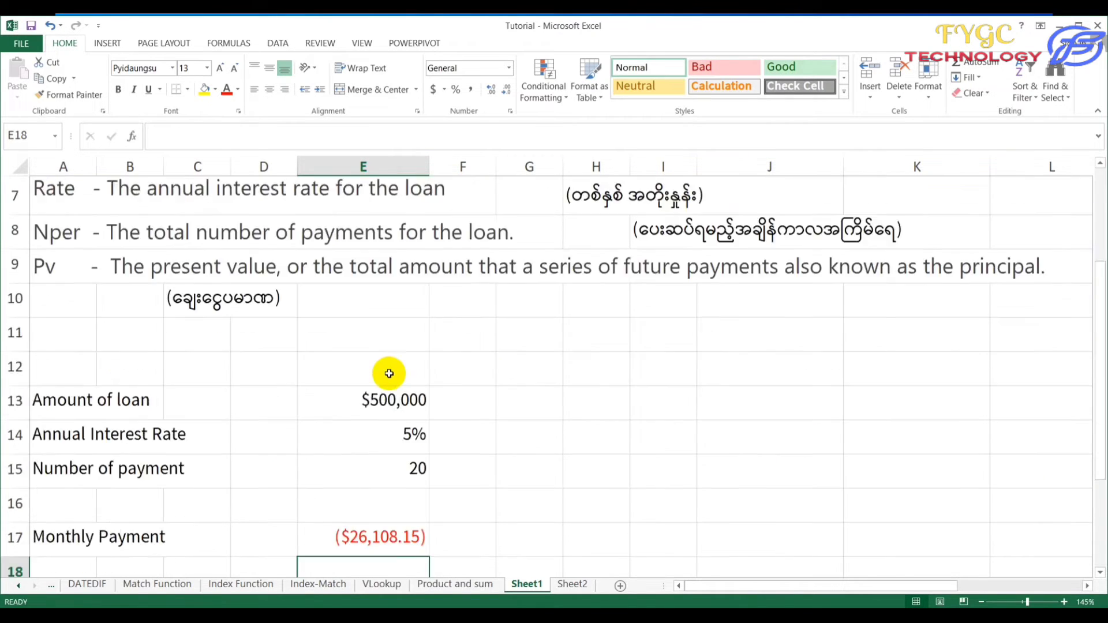
pyautogui.scroll(2, 389, 374)
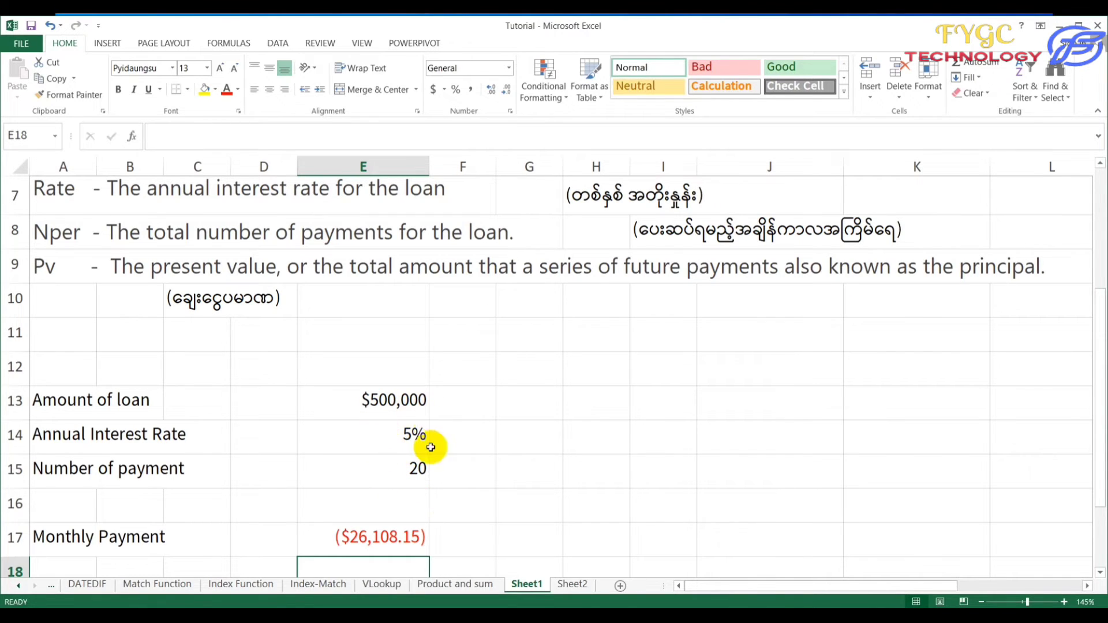
pyautogui.scroll(-2, 392, 473)
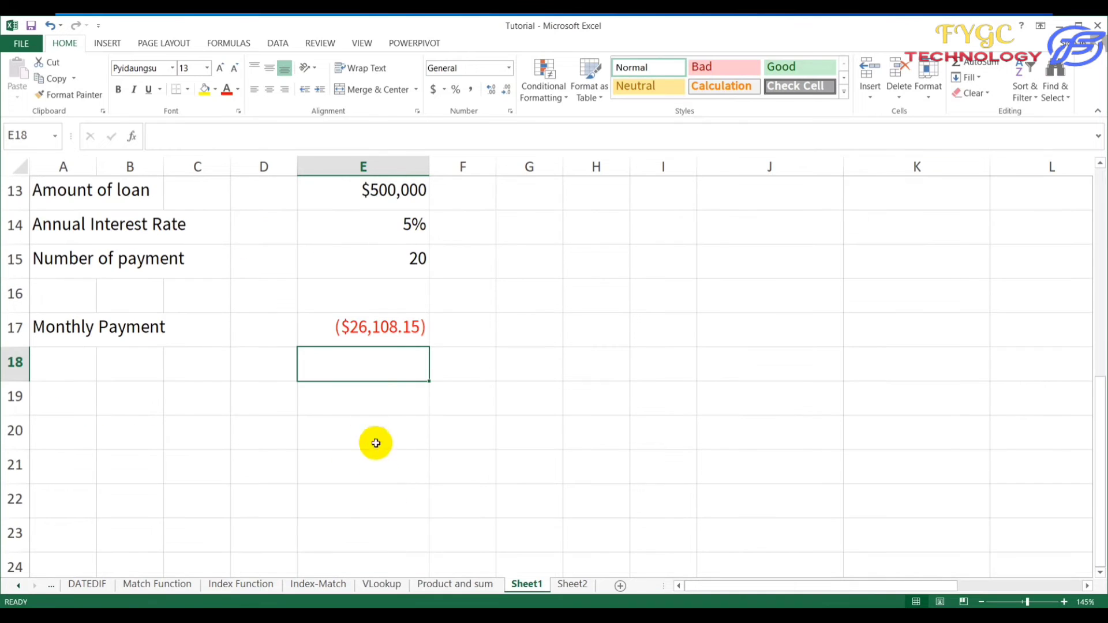
pyautogui.click(367, 332)
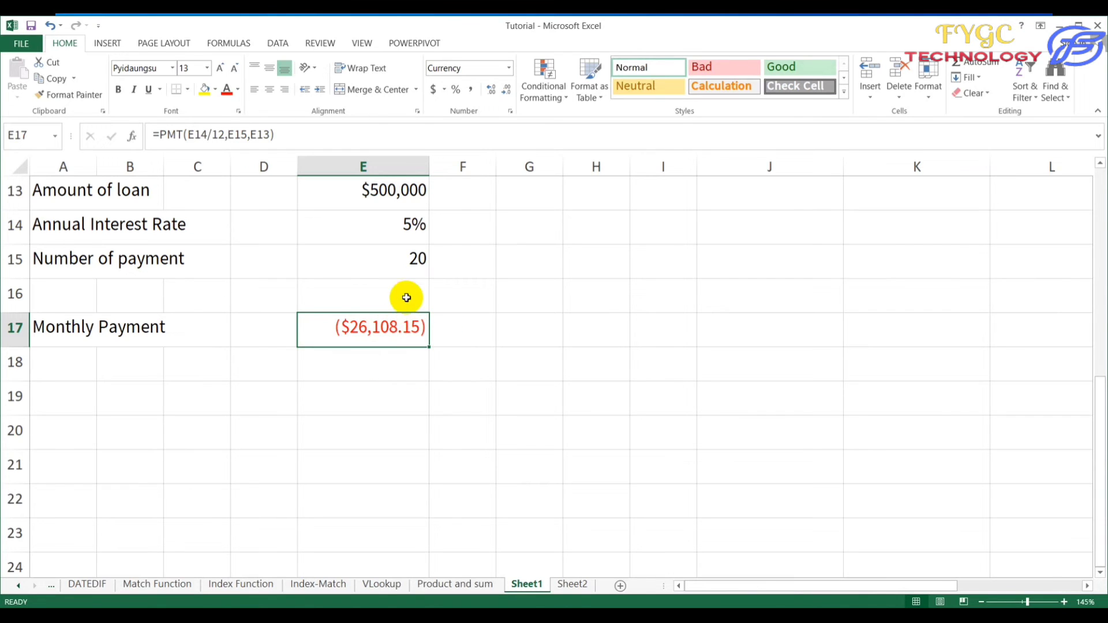
pyautogui.scroll(1, 406, 293)
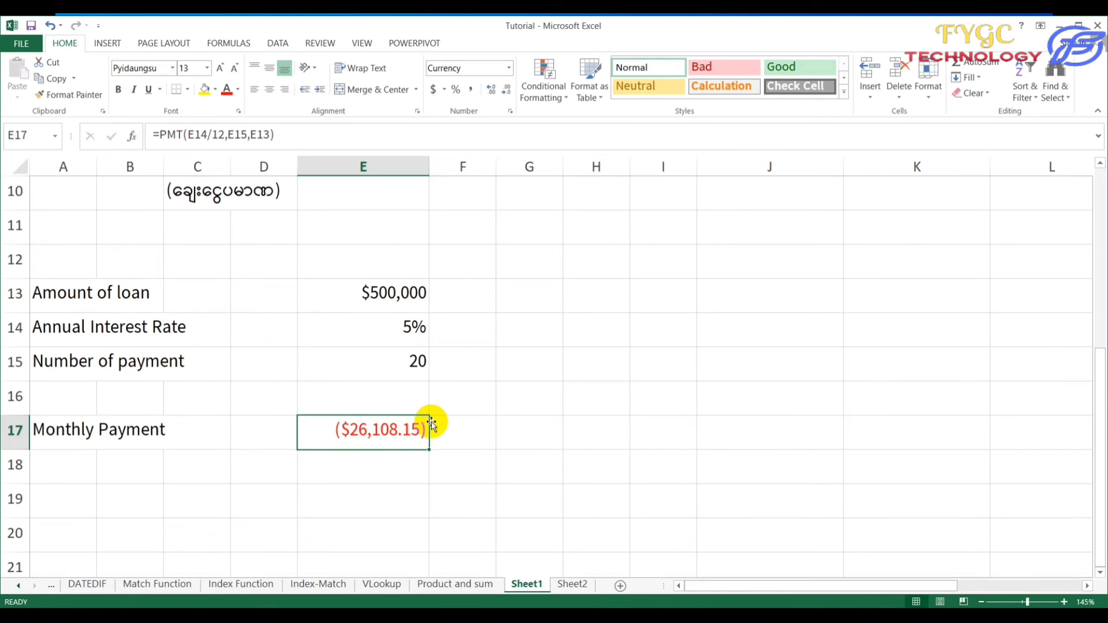
pyautogui.scroll(2, 431, 421)
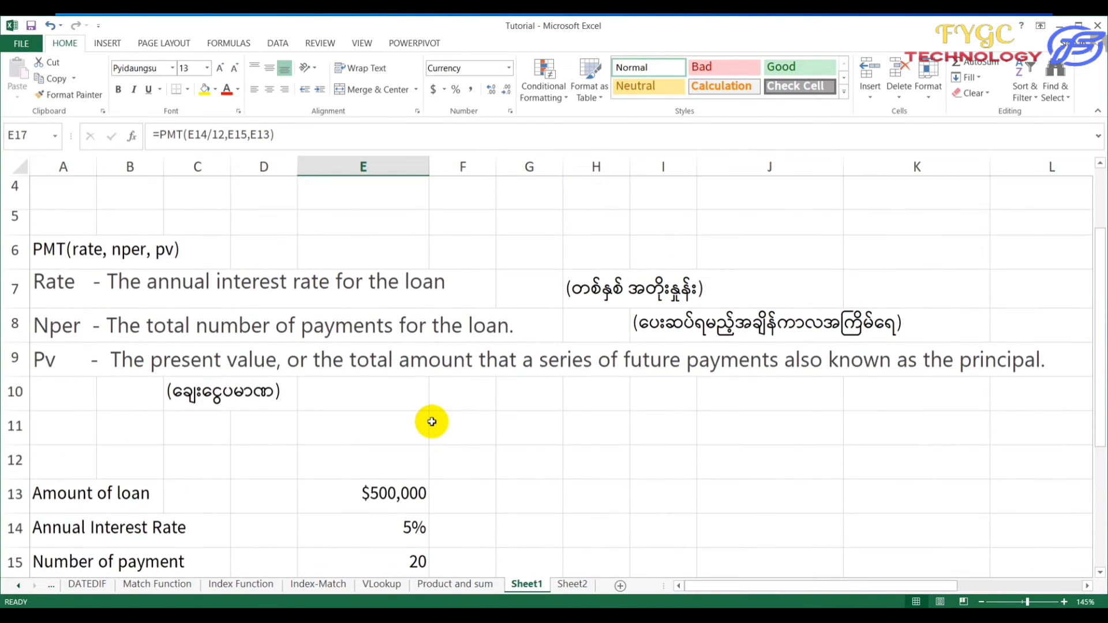
pyautogui.scroll(1, 434, 421)
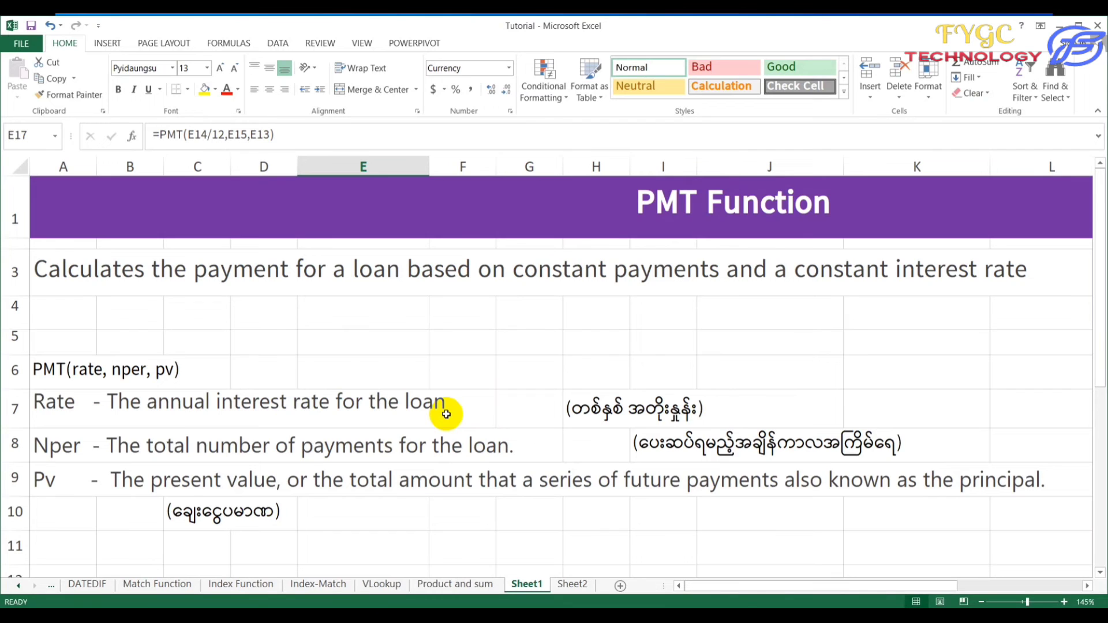
pyautogui.scroll(-2, 446, 414)
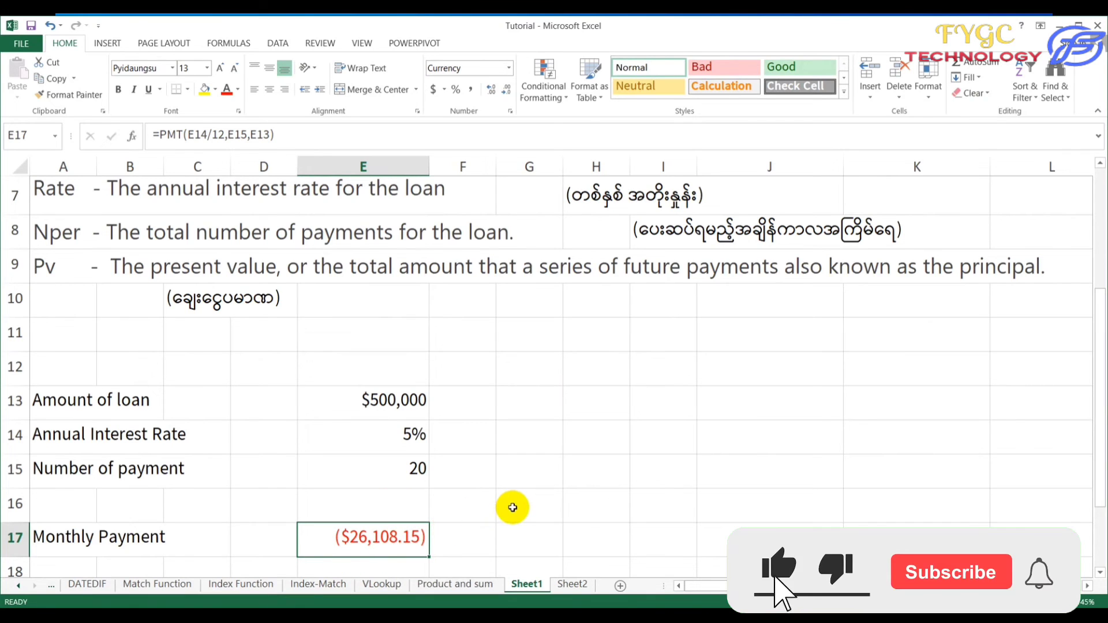
pyautogui.scroll(1, 522, 502)
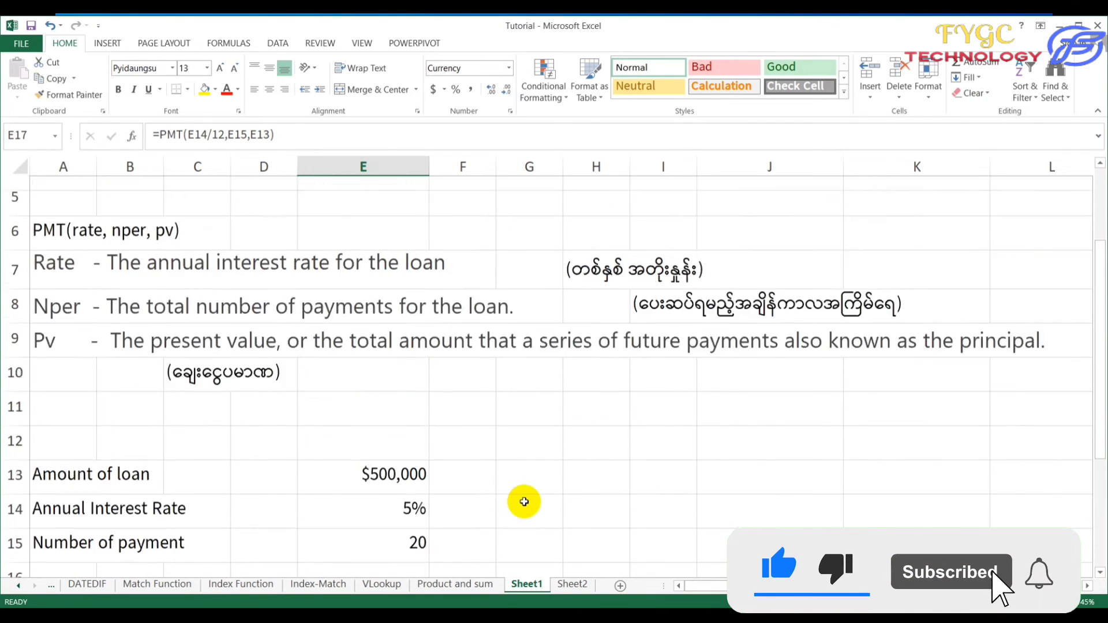
pyautogui.scroll(2, 524, 502)
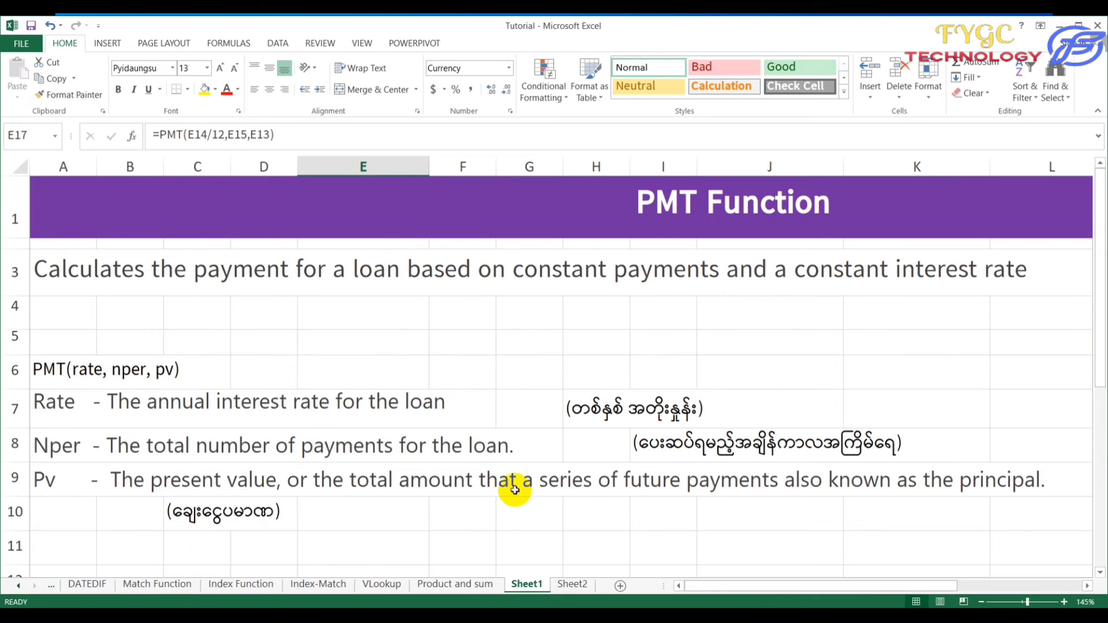
pyautogui.scroll(-3, 416, 436)
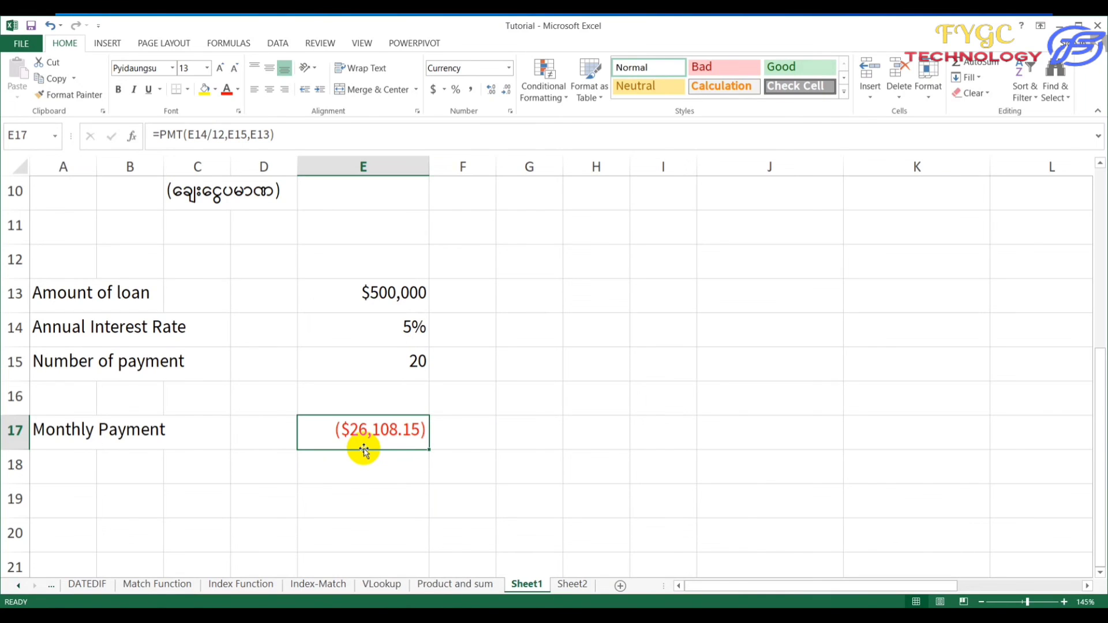
pyautogui.scroll(3, 364, 450)
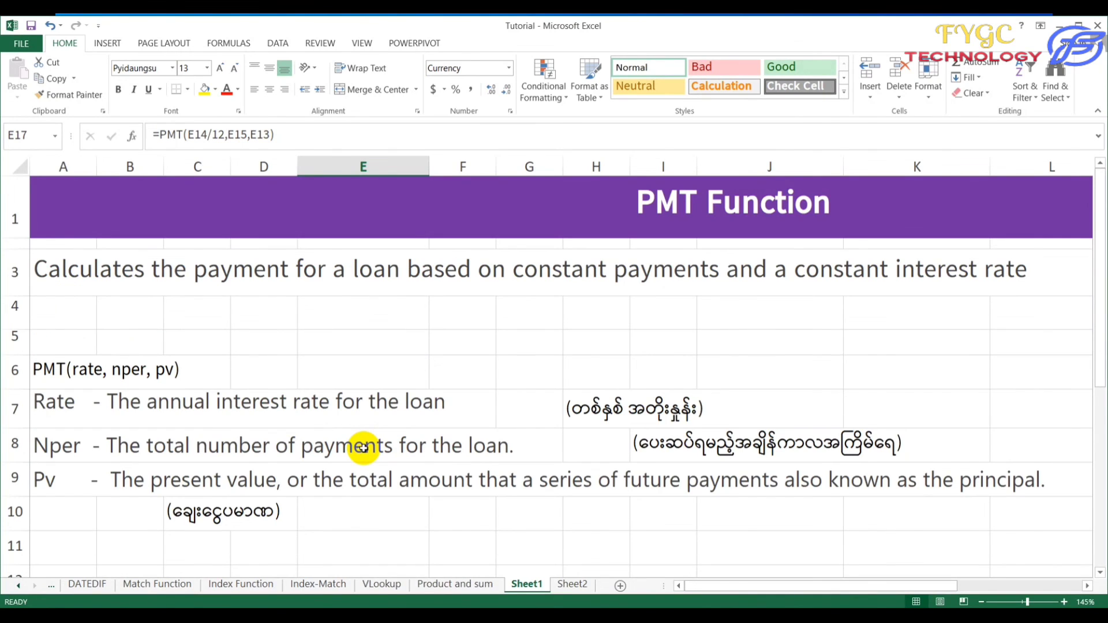